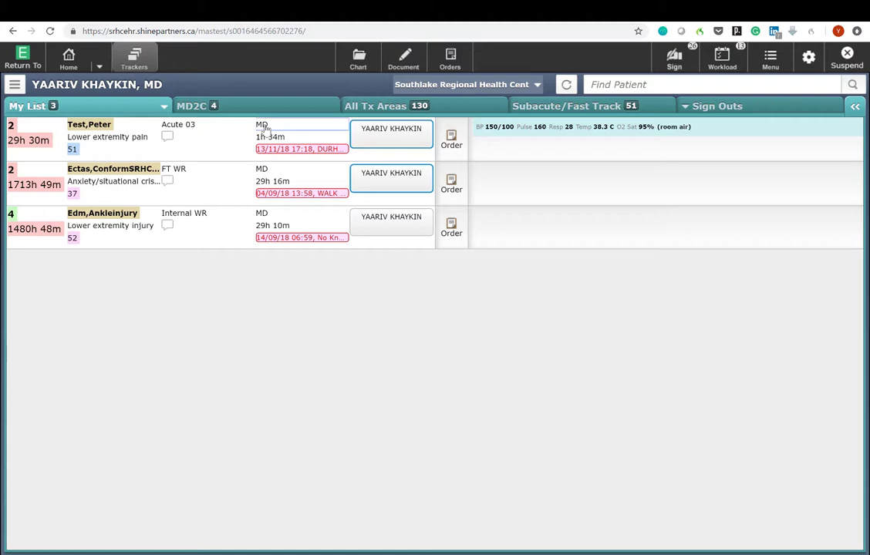
Open the status dropdown for the Acute 03 lower-extremity-pain patient and scroll through its choices.
{"action": "left_click", "coordinate": [263, 126]}
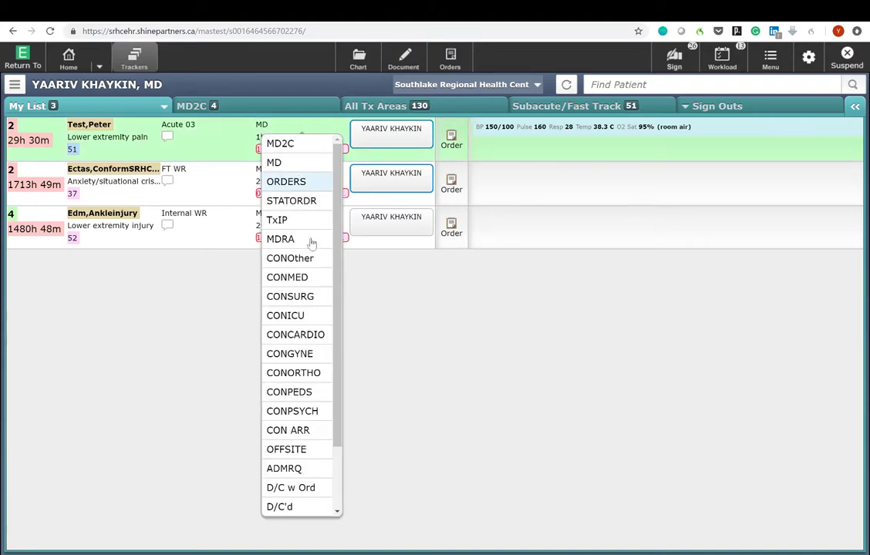
{"action": "scroll", "coordinate": [337, 302], "scroll_direction": "down", "scroll_amount": 3}
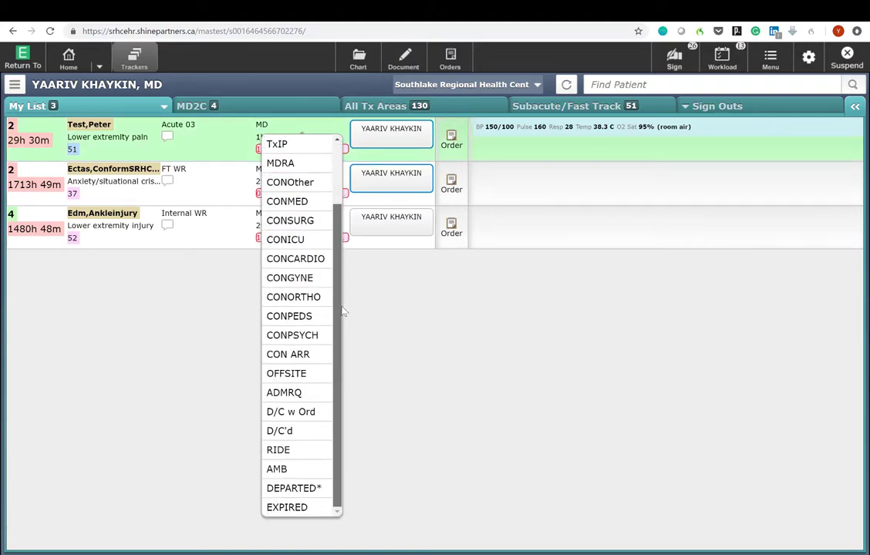
{"action": "scroll", "coordinate": [342, 277], "scroll_direction": "up", "scroll_amount": 3}
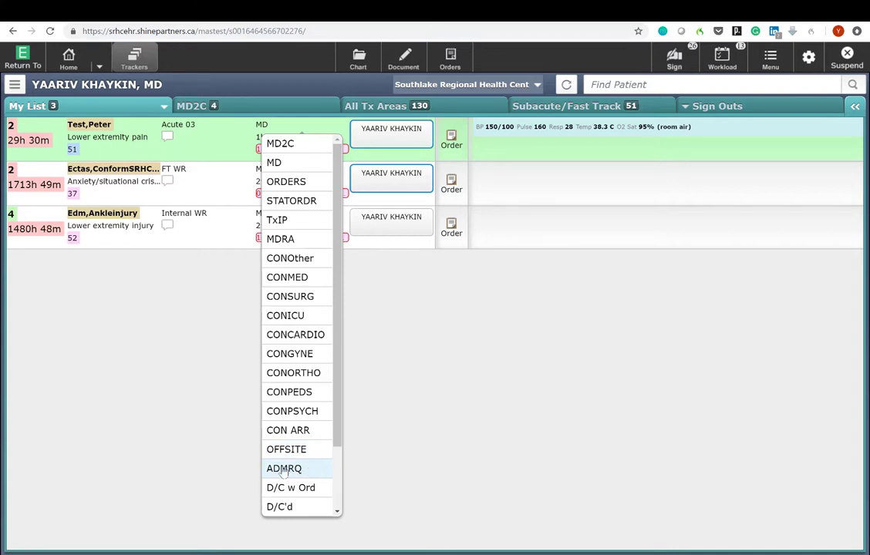
Scroll down My List to review the six patients and their statuses.
{"action": "scroll", "coordinate": [336, 449], "scroll_direction": "down", "scroll_amount": 2}
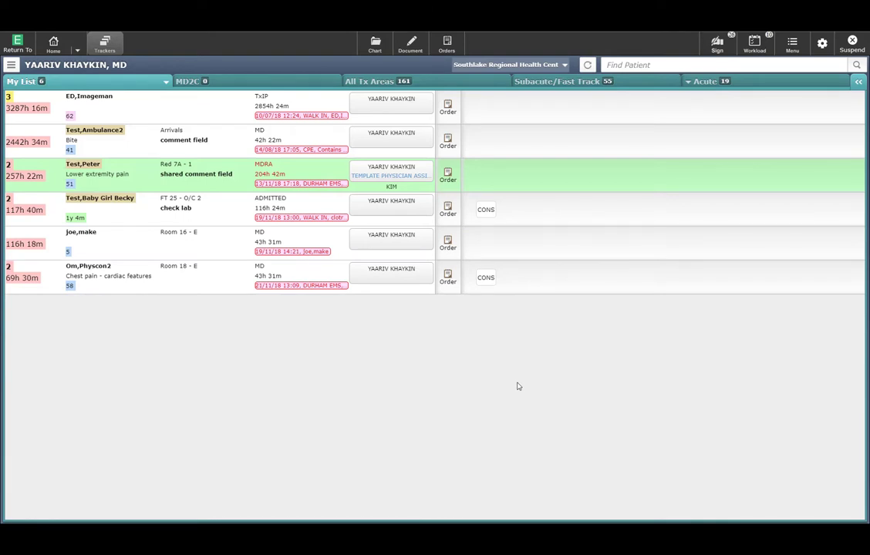
Open EDM Preferences from the top-bar Menu.
{"action": "left_click", "coordinate": [792, 48]}
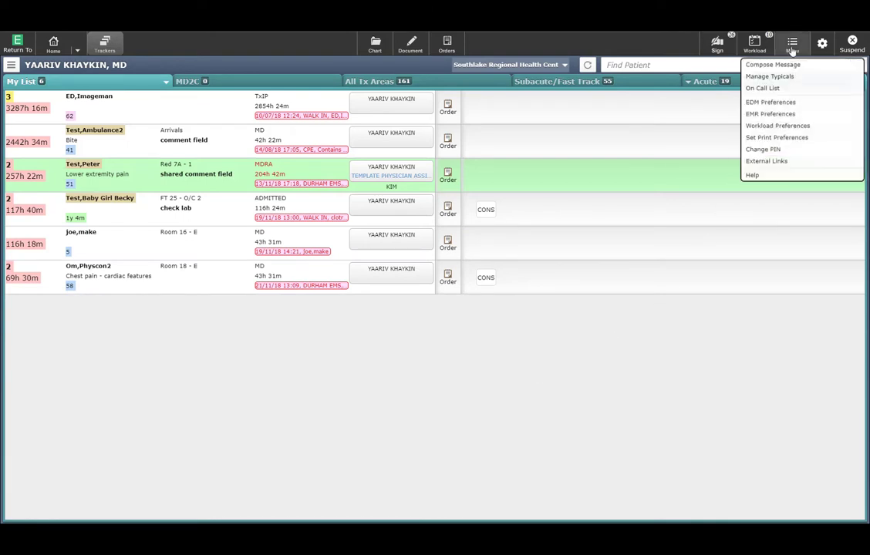
{"action": "left_click", "coordinate": [769, 103]}
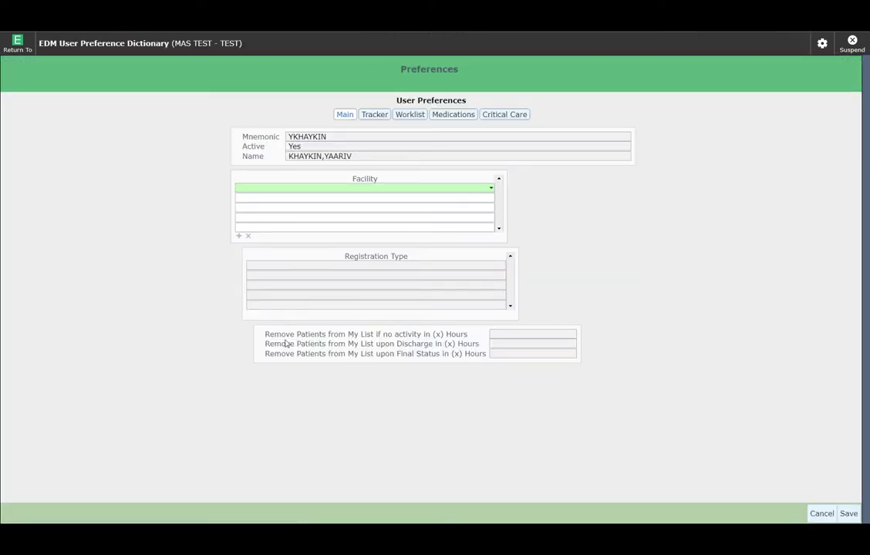
Tick Southlake Regional Health Cent in the Pcs Facilities lookup and confirm it as the facility.
{"action": "left_click", "coordinate": [491, 190]}
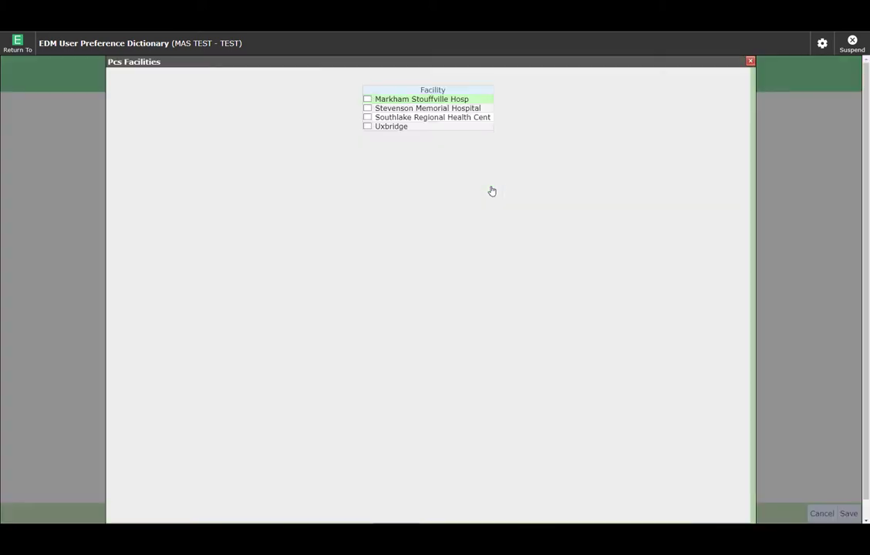
{"action": "left_click", "coordinate": [367, 117]}
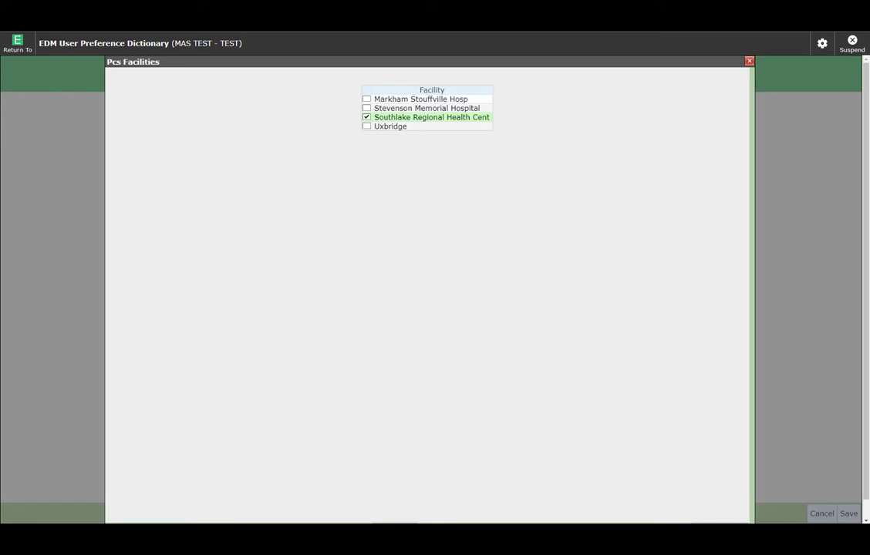
{"action": "scroll", "coordinate": [507, 361], "scroll_direction": "down", "scroll_amount": 1}
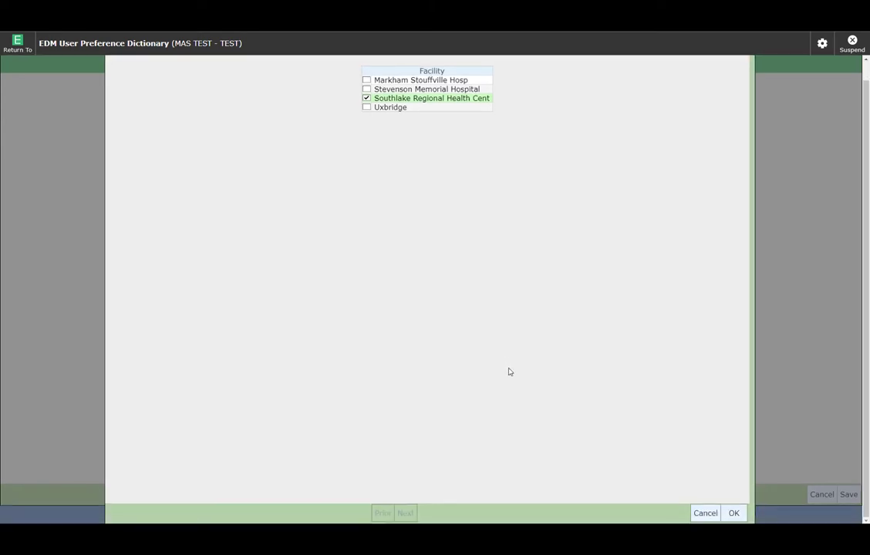
{"action": "left_click", "coordinate": [734, 514]}
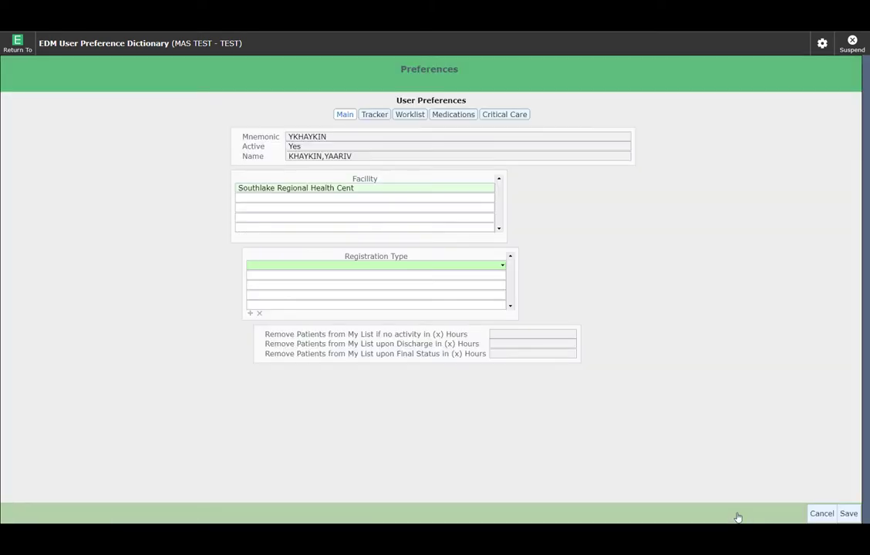
Select Emergency in the Registration Type lookup and confirm it.
{"action": "left_click", "coordinate": [503, 267]}
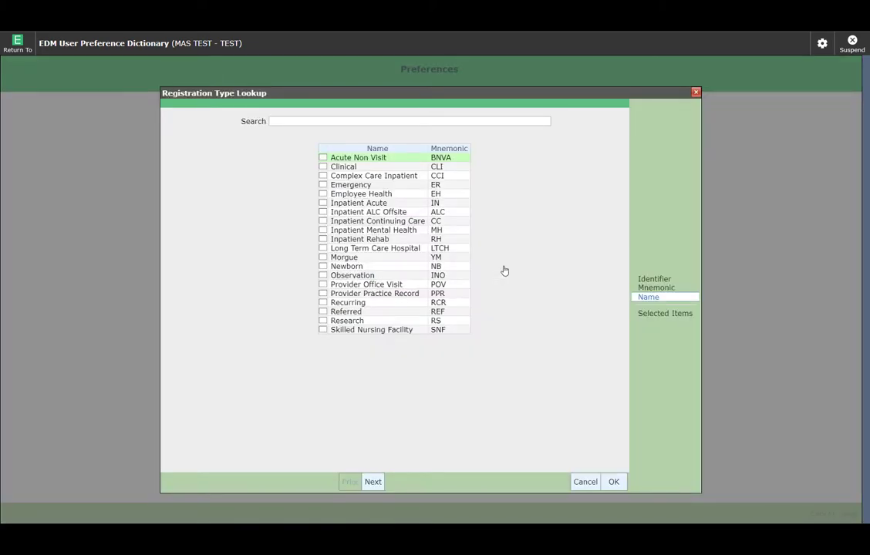
{"action": "left_click", "coordinate": [322, 185]}
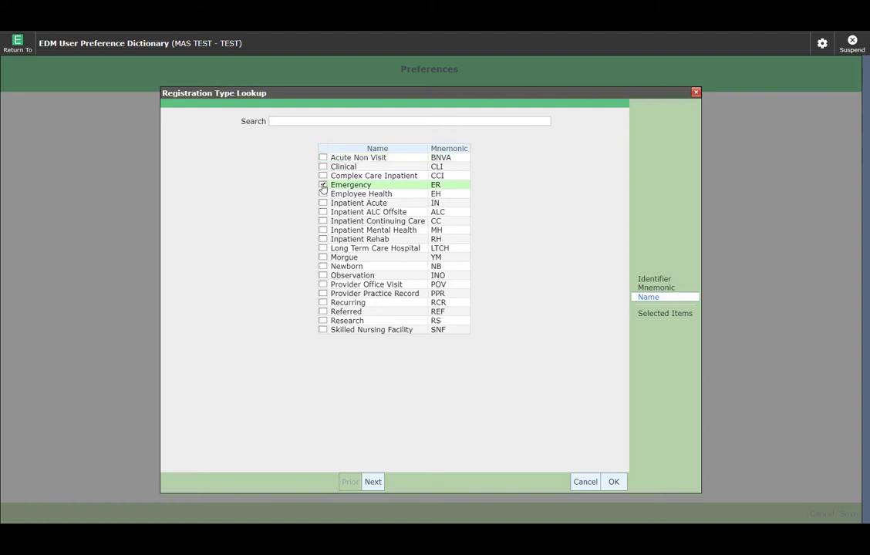
{"action": "left_click", "coordinate": [373, 483]}
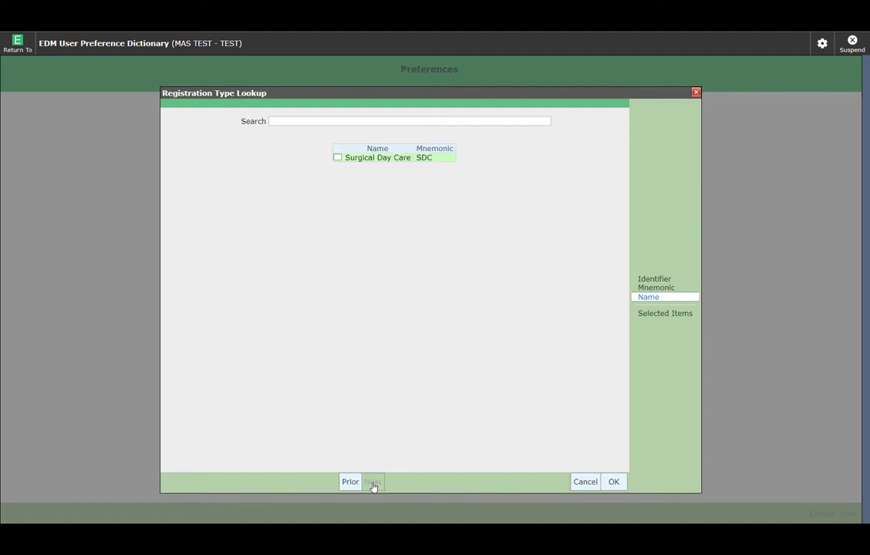
{"action": "left_click", "coordinate": [614, 484]}
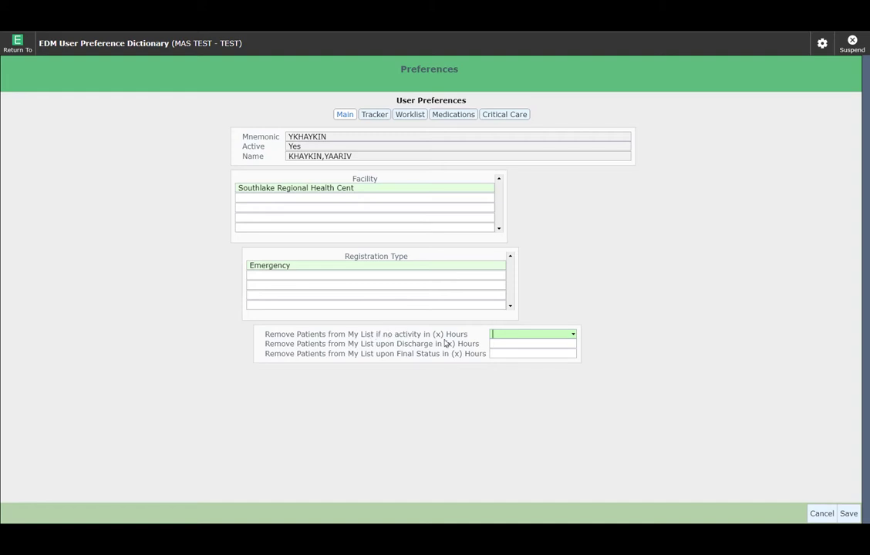
Set the no-activity and discharge removal times to 2 hours each.
{"action": "left_click", "coordinate": [573, 336]}
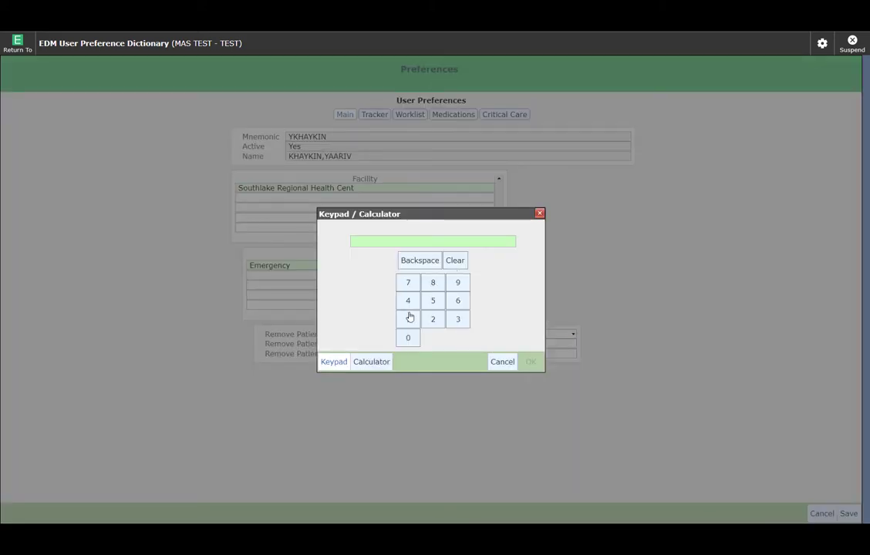
{"action": "left_click", "coordinate": [432, 319]}
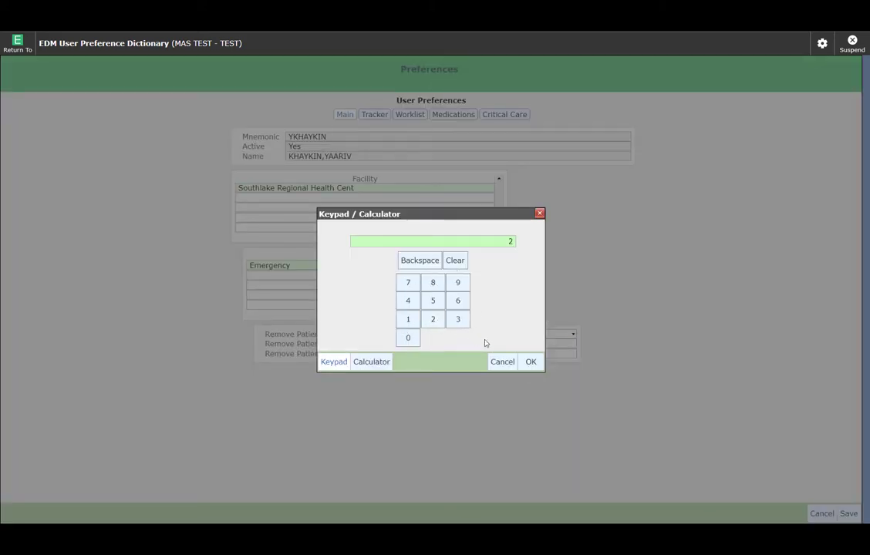
{"action": "key", "text": "Return"}
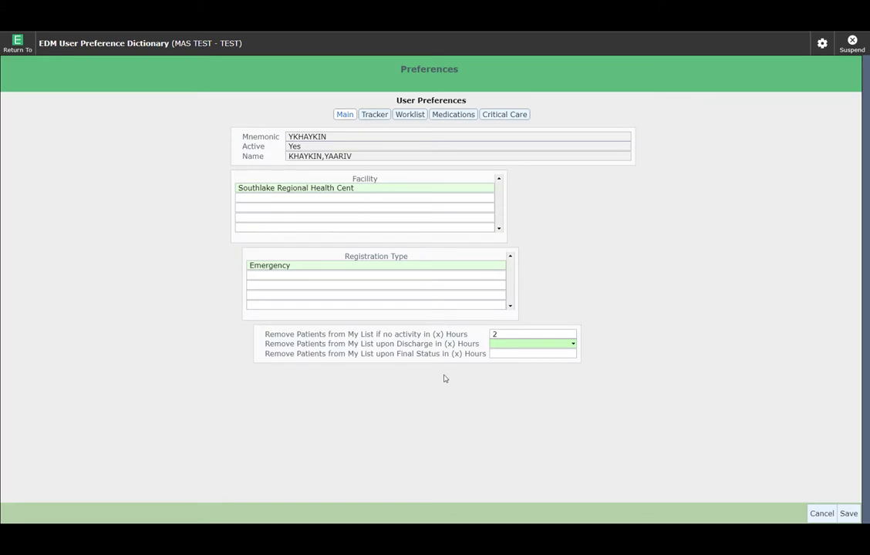
{"action": "left_click", "coordinate": [574, 348]}
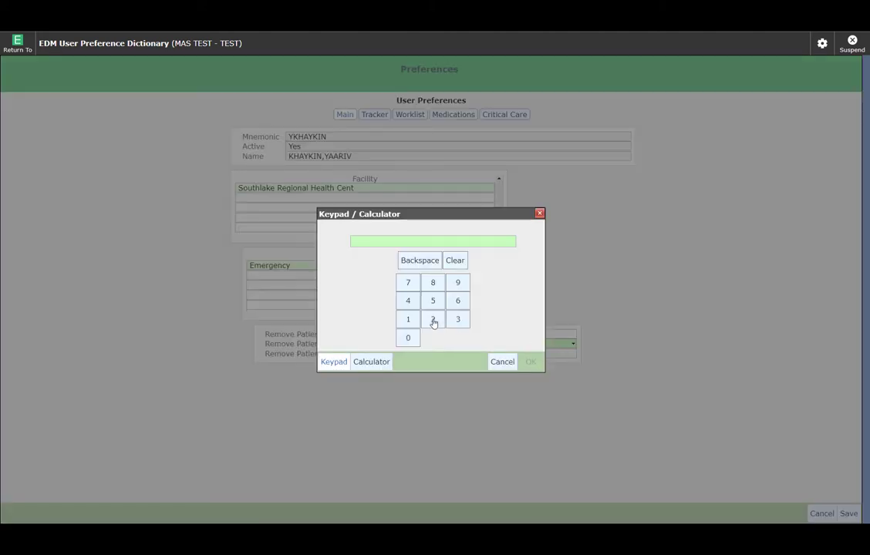
{"action": "left_click", "coordinate": [433, 318]}
{"action": "left_click", "coordinate": [531, 362]}
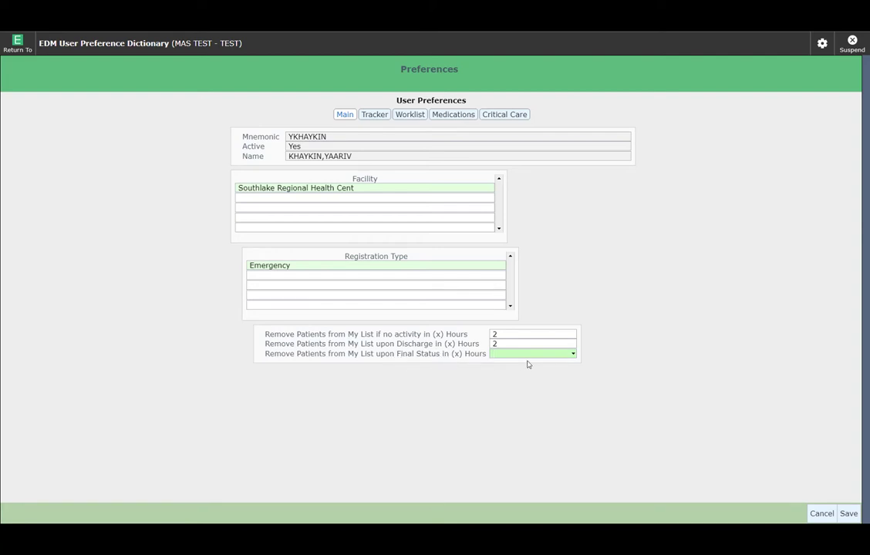
Set final-status removal to 2 hours and save the EDM preferences.
{"action": "left_click", "coordinate": [572, 354]}
{"action": "left_click", "coordinate": [433, 320]}
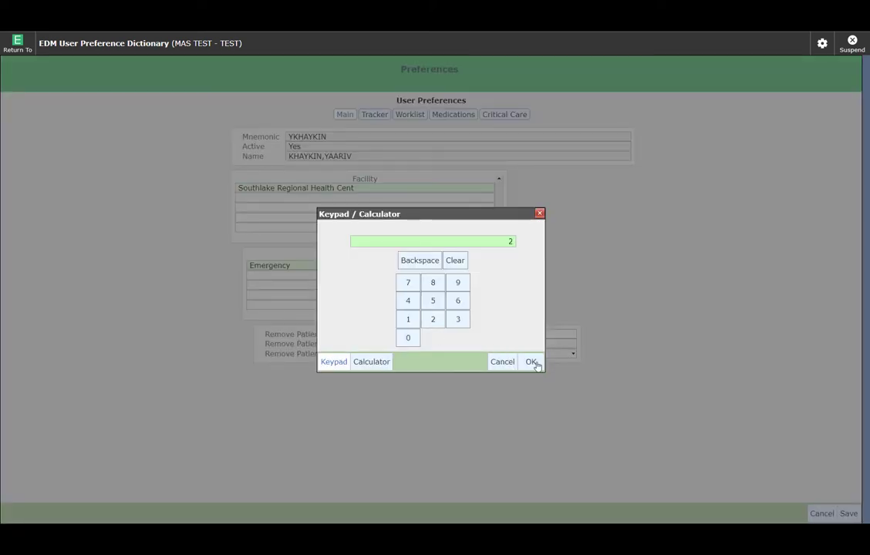
{"action": "left_click", "coordinate": [533, 362]}
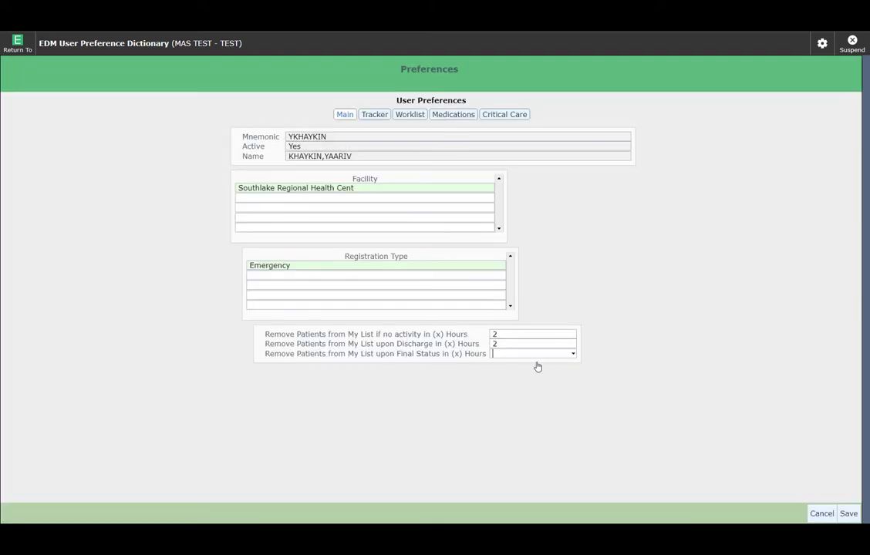
{"action": "left_click", "coordinate": [848, 514]}
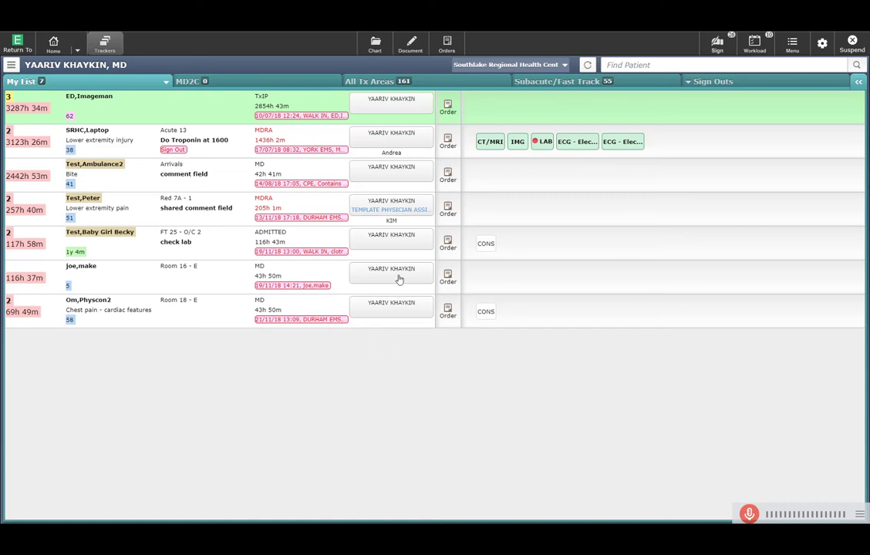
Open the provider actions menu for the Room 18 - E chest-pain patient.
{"action": "left_click", "coordinate": [384, 305]}
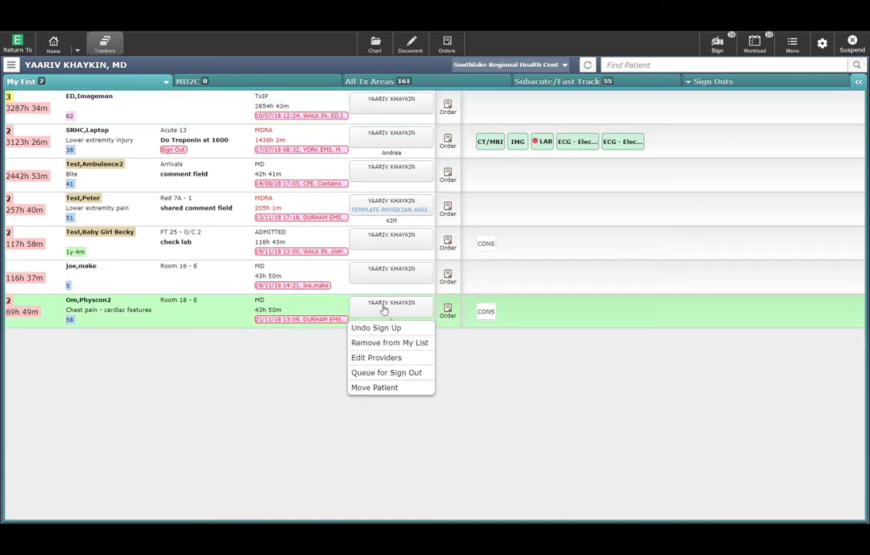
Move the Room 18 patient to ED location Acute, treatment area Acute 04, station O/C 3, and save.
{"action": "left_click", "coordinate": [386, 388]}
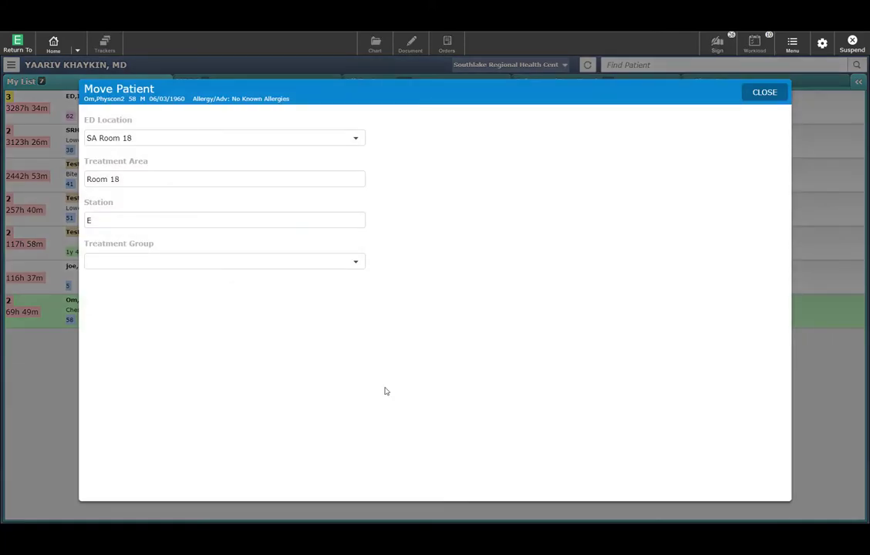
{"action": "left_click", "coordinate": [357, 140]}
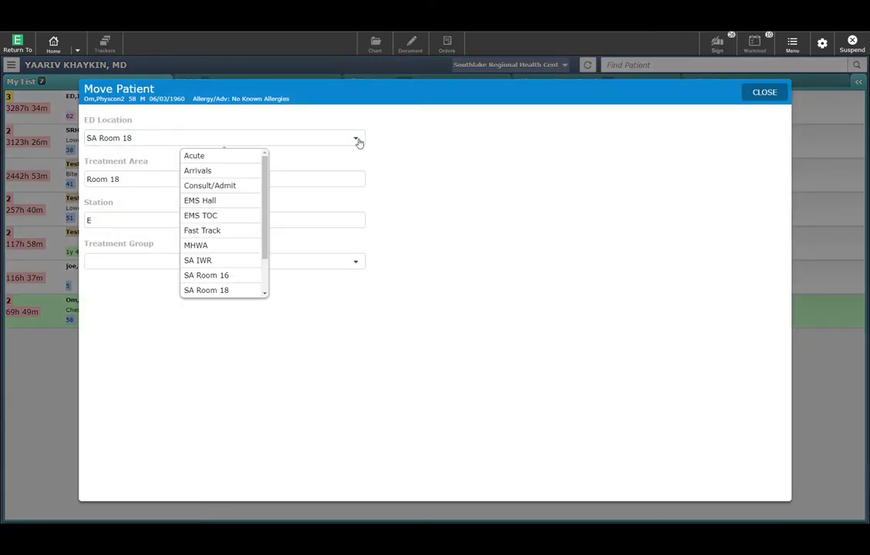
{"action": "left_click", "coordinate": [193, 157]}
{"action": "left_click", "coordinate": [252, 180]}
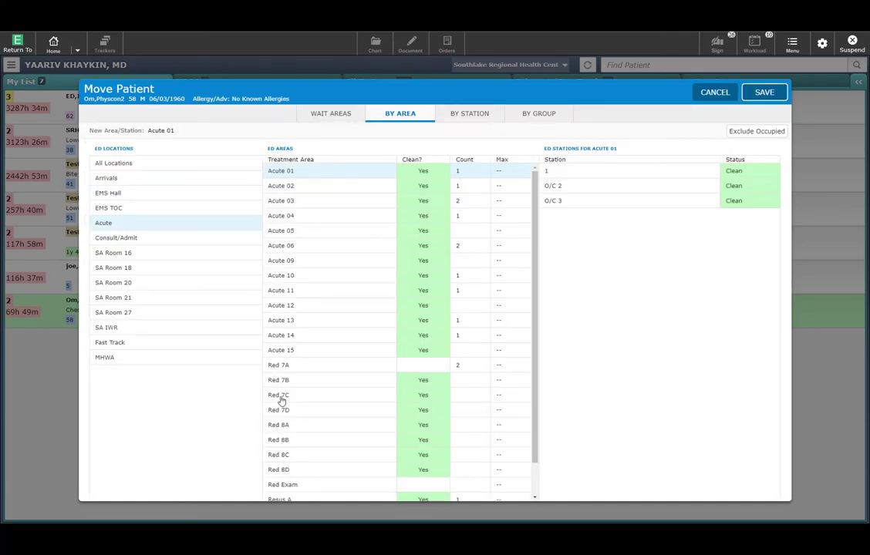
{"action": "left_click", "coordinate": [282, 217]}
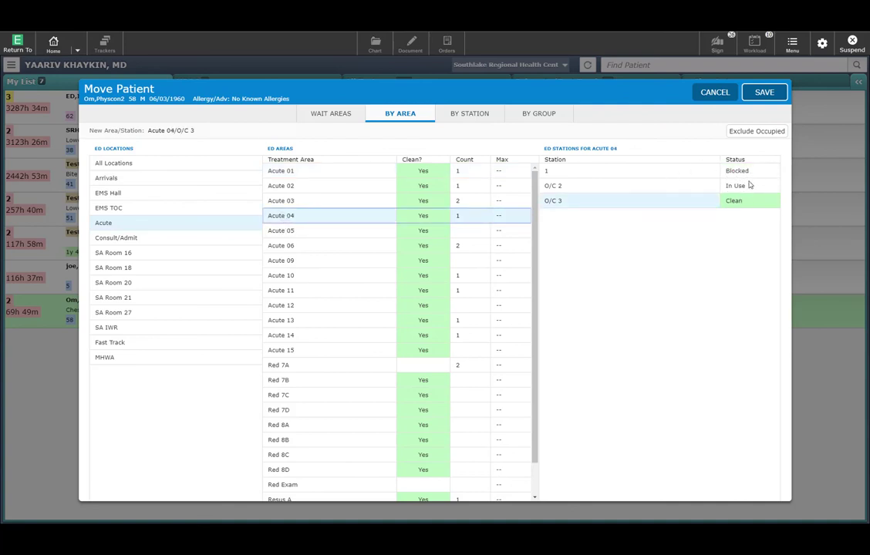
{"action": "left_click", "coordinate": [558, 202]}
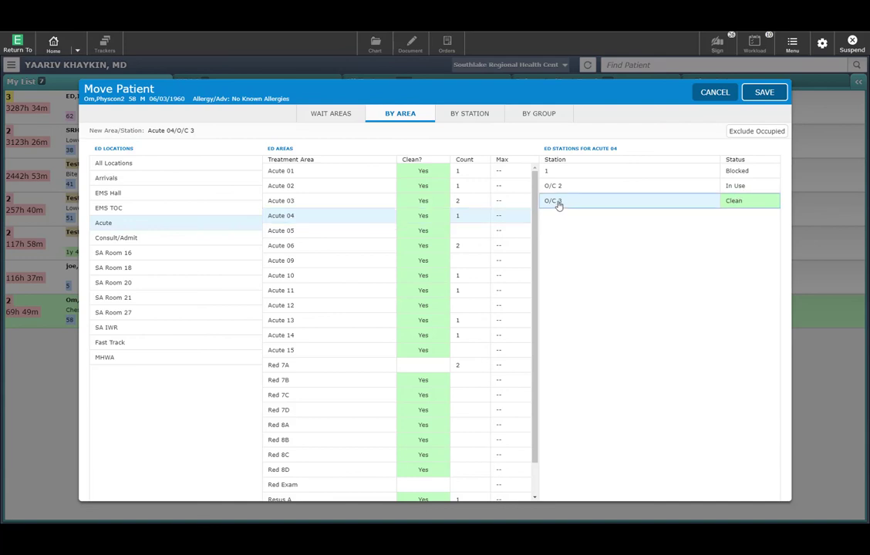
{"action": "left_click", "coordinate": [768, 94]}
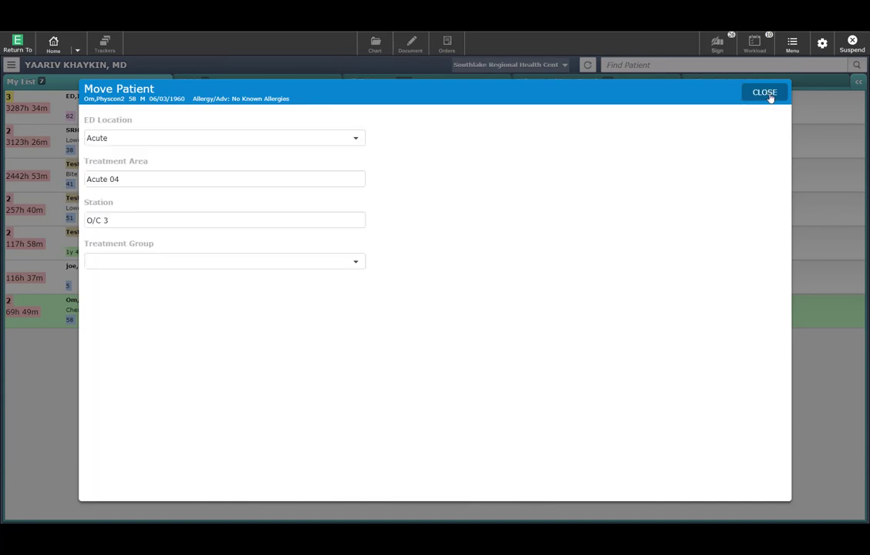